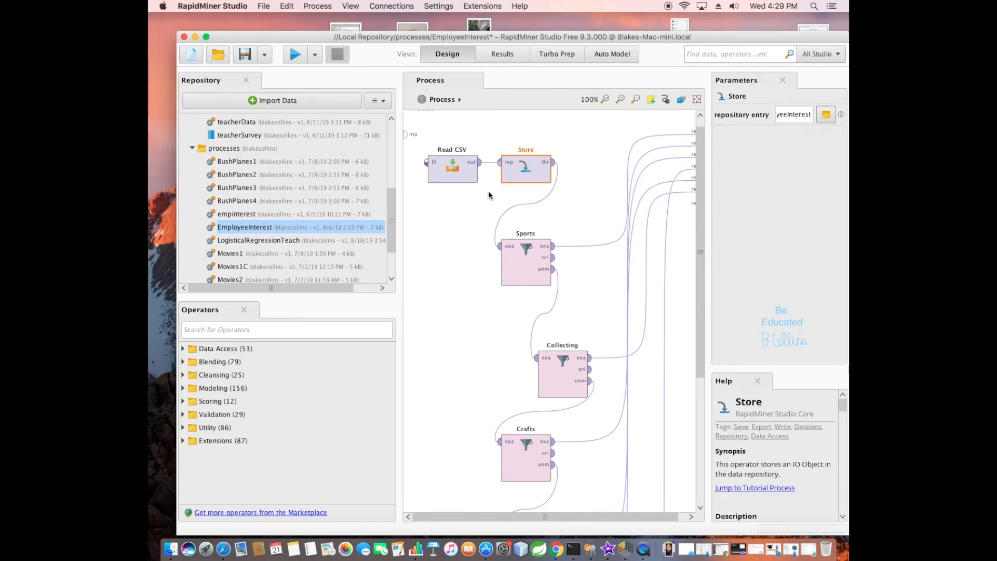
# Examine the parameters of the Read CSV, Store, Sports, Collecting and Crafts operators in the EmployeeInterest process.
pyautogui.click(430, 179)
pyautogui.moveTo(431, 181)
pyautogui.mouseDown()
pyautogui.moveTo(422, 245)
pyautogui.moveTo(423, 179)
pyautogui.mouseUp()
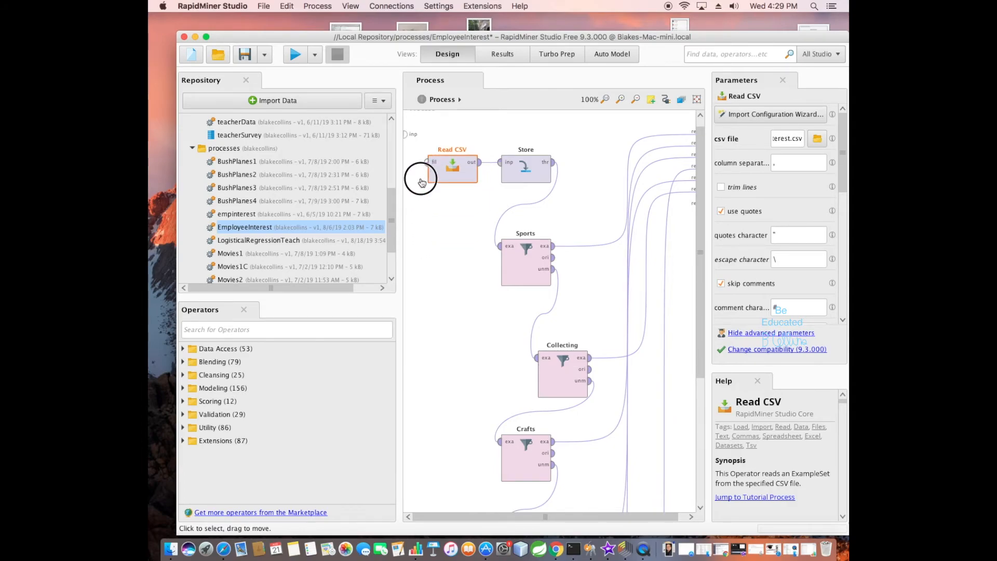
pyautogui.click(506, 180)
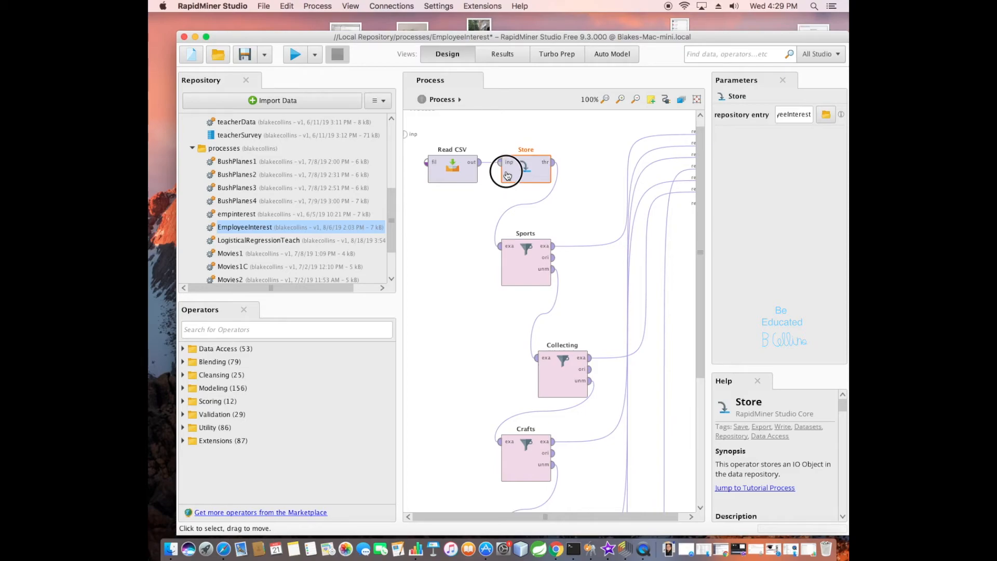
pyautogui.click(514, 270)
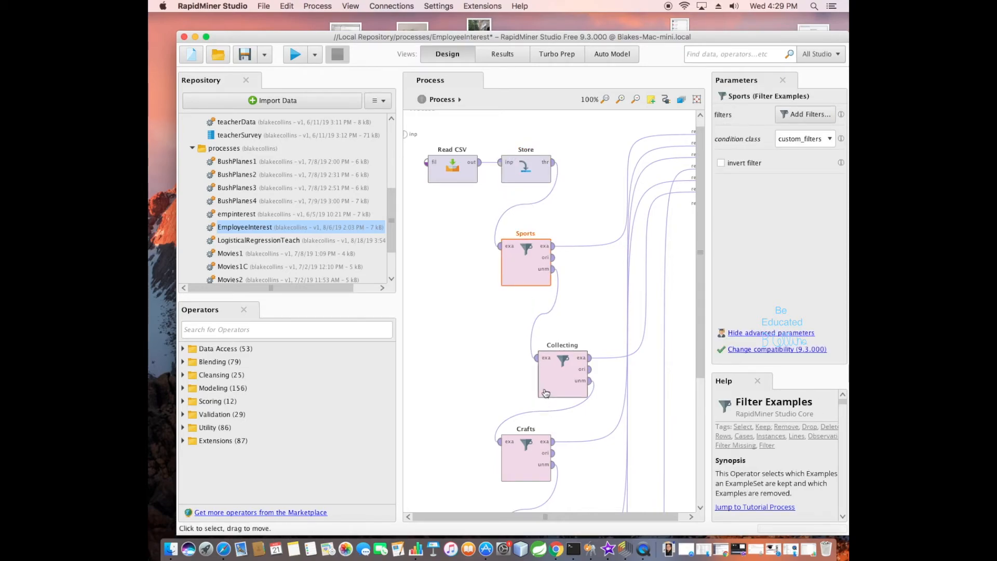
pyautogui.click(546, 378)
pyautogui.click(528, 464)
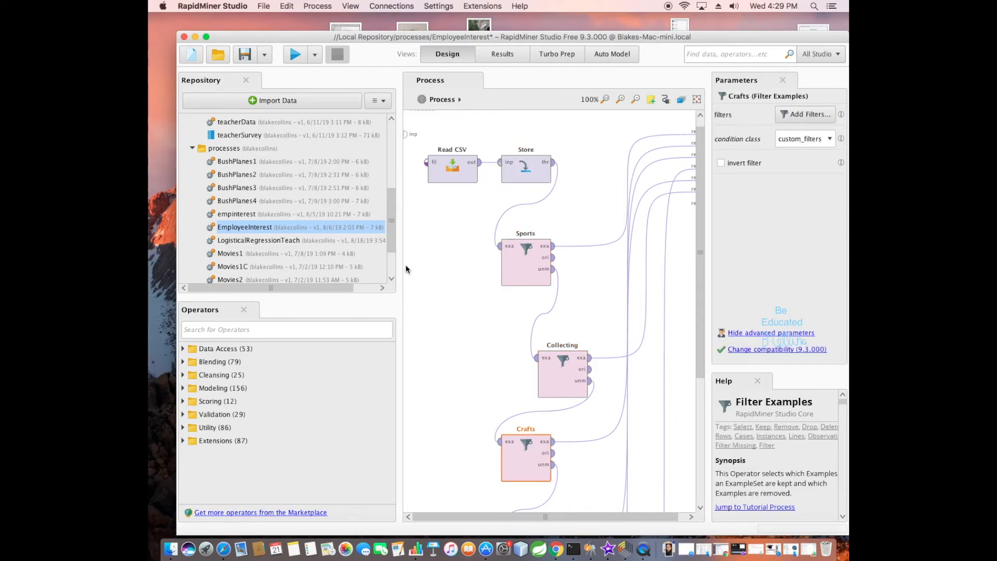
# Search the operators for Filter and add an unconnected Filter Examples operator to the empty canvas area beside Collecting.
pyautogui.click(312, 331)
pyautogui.write('Filter')
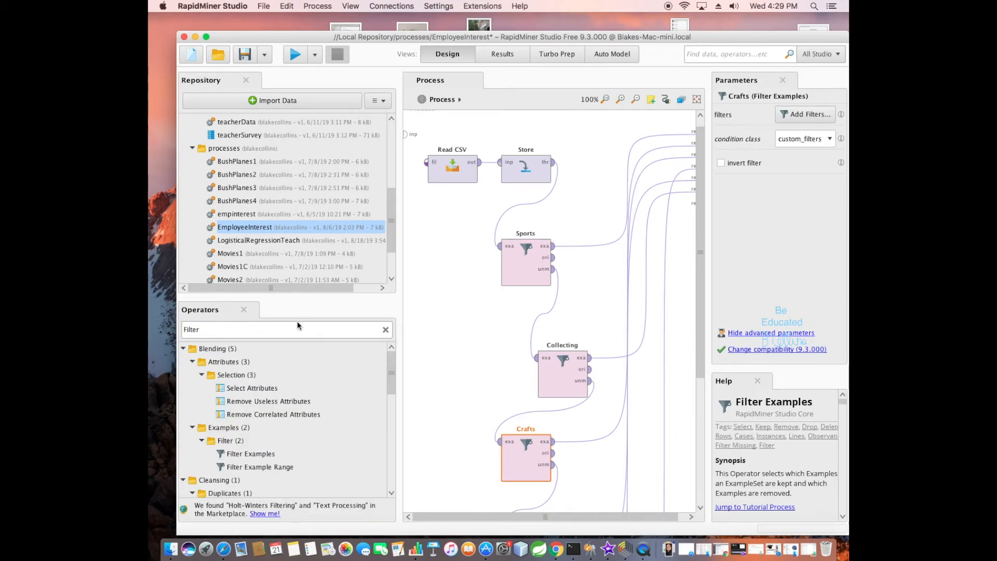
pyautogui.moveTo(258, 454); pyautogui.dragTo(461, 340)
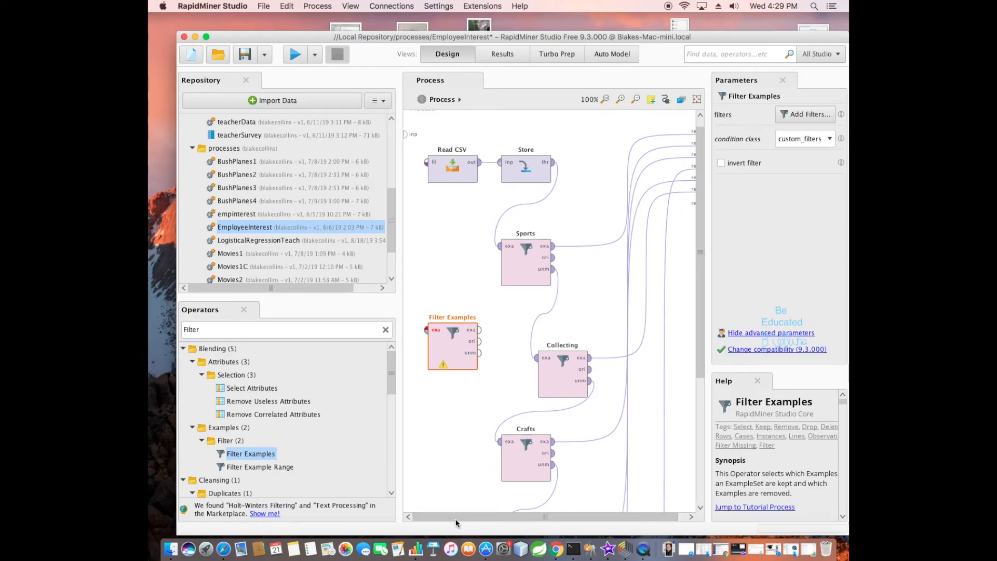
pyautogui.hscroll(2, 584, 494)
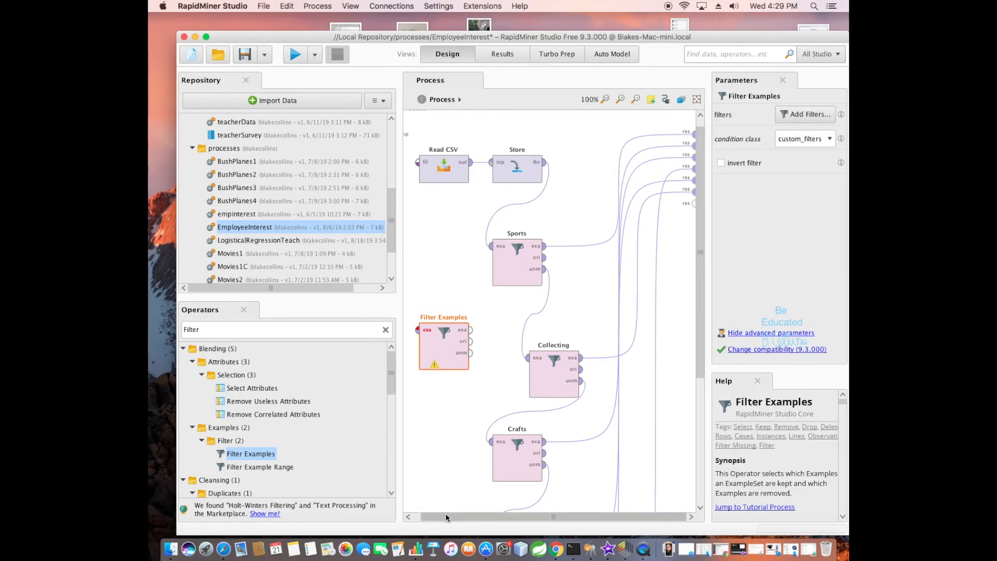
pyautogui.hscroll(-2, 447, 515)
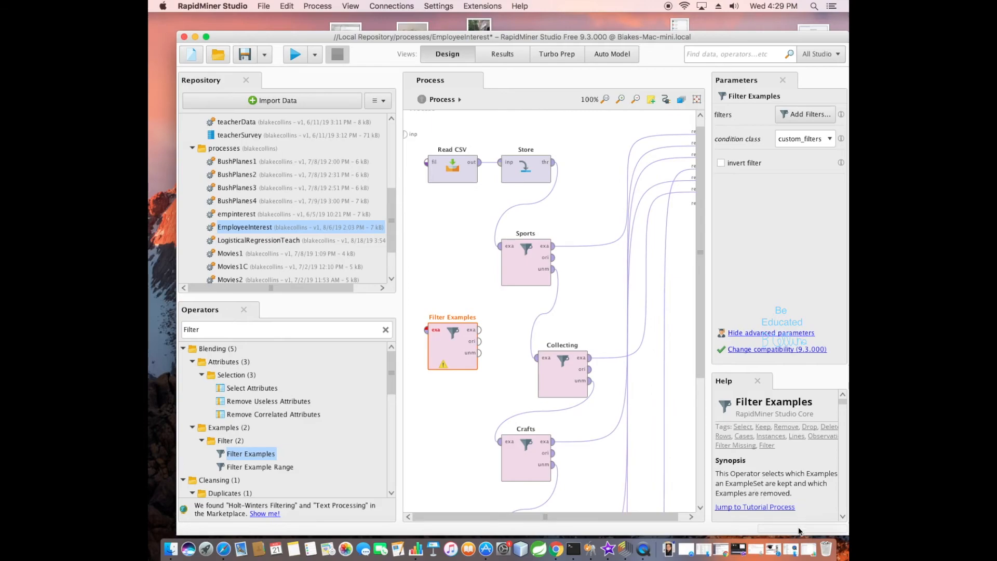
# Review the empinterest copy table in Numbers, then return to RapidMiner Studio and inspect the Sports, Collecting and Crafts filters.
pyautogui.click(807, 550)
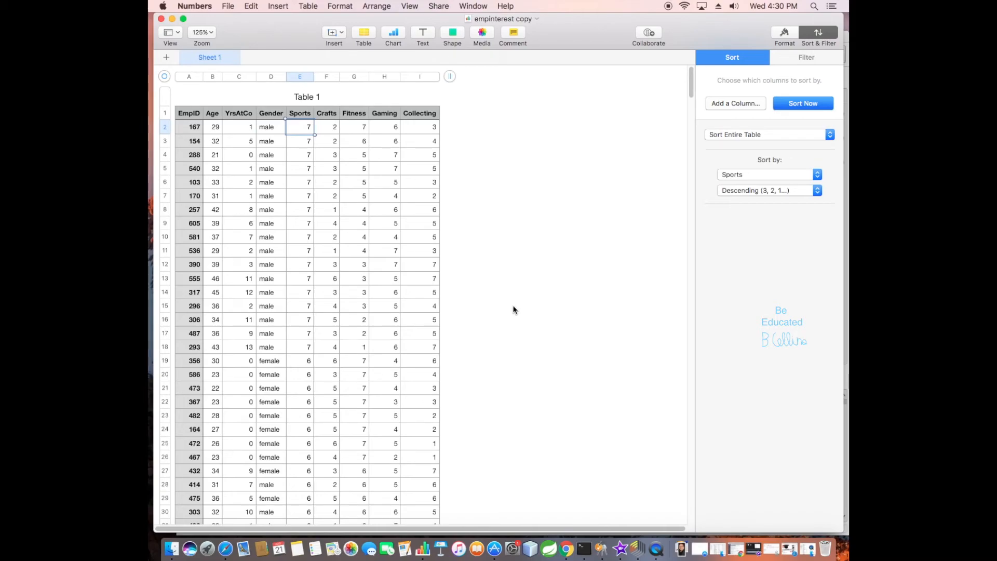
pyautogui.click(173, 18)
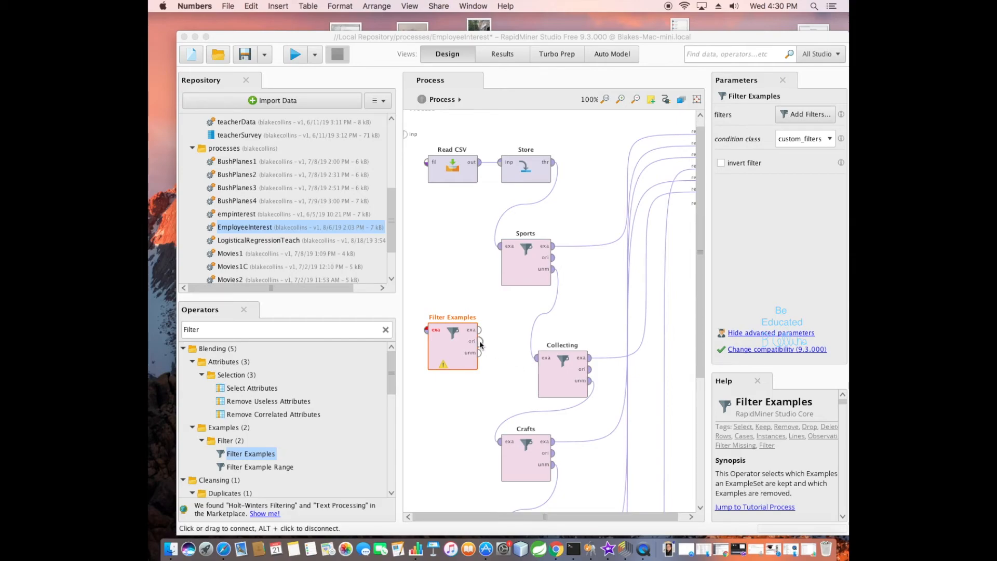
pyautogui.click(517, 273)
pyautogui.click(556, 381)
pyautogui.click(534, 457)
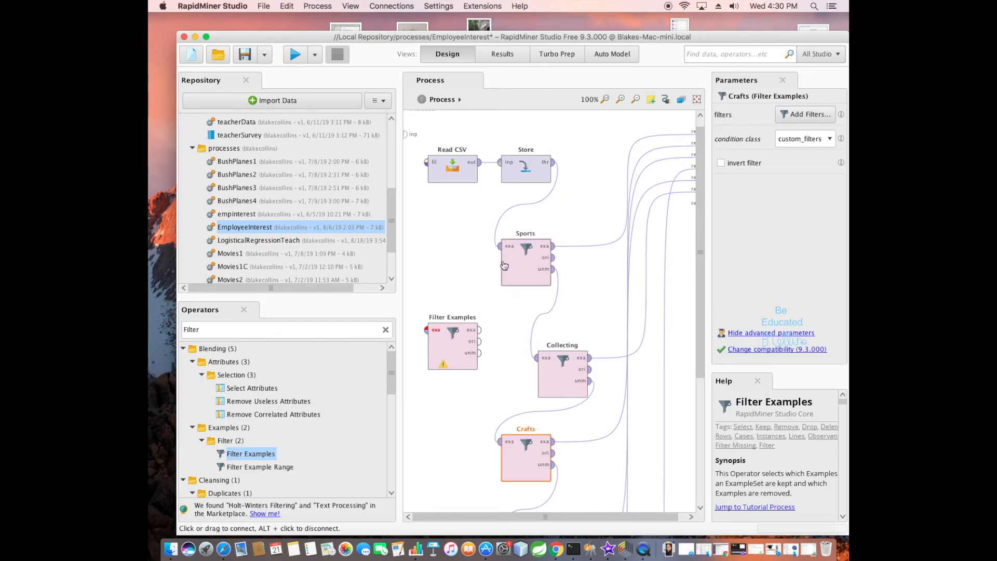
# Replace the unconnected Filter Examples operator with a fresh one in the same place, named Sports2.
pyautogui.click(473, 317)
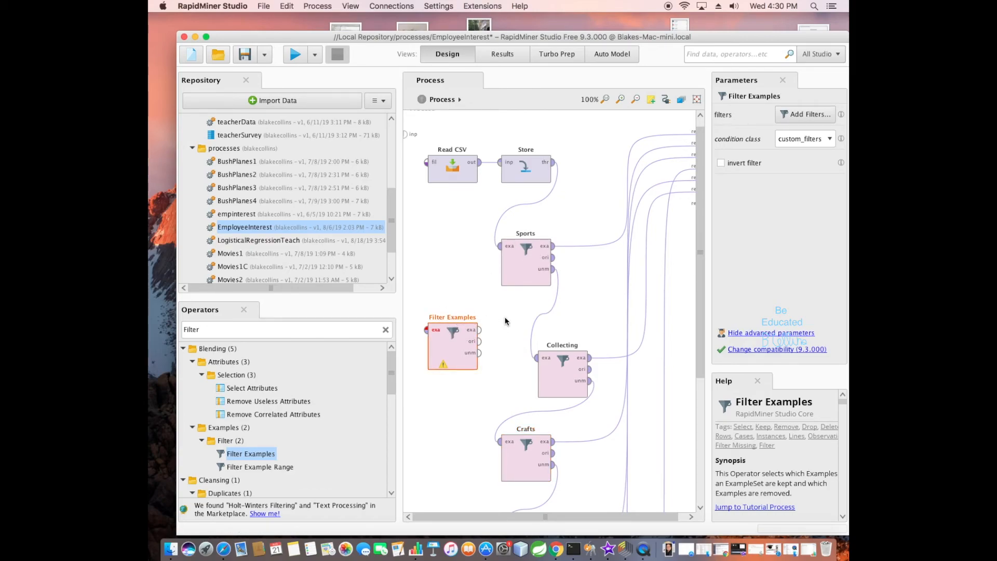
pyautogui.press('Delete')
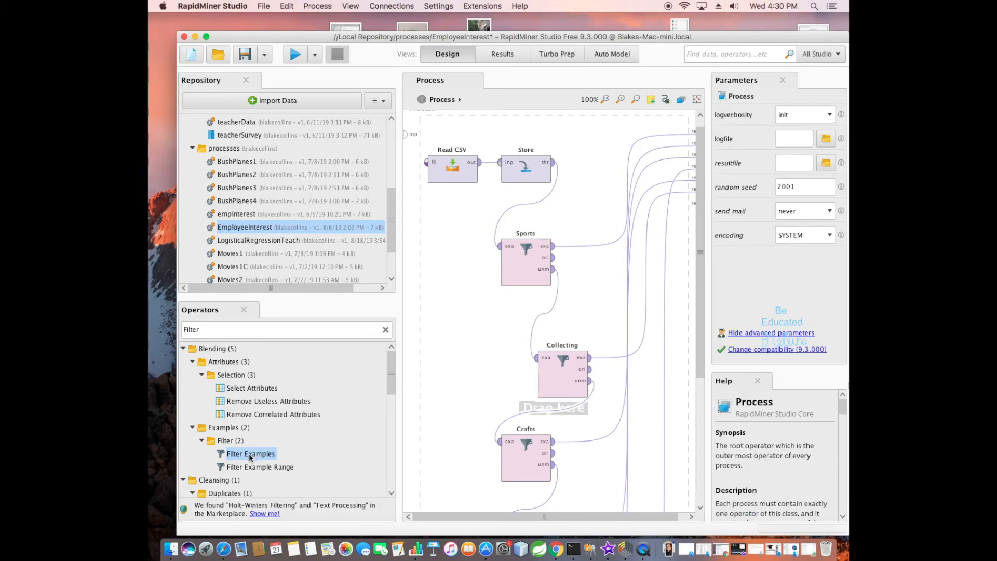
pyautogui.moveTo(233, 456); pyautogui.dragTo(461, 316)
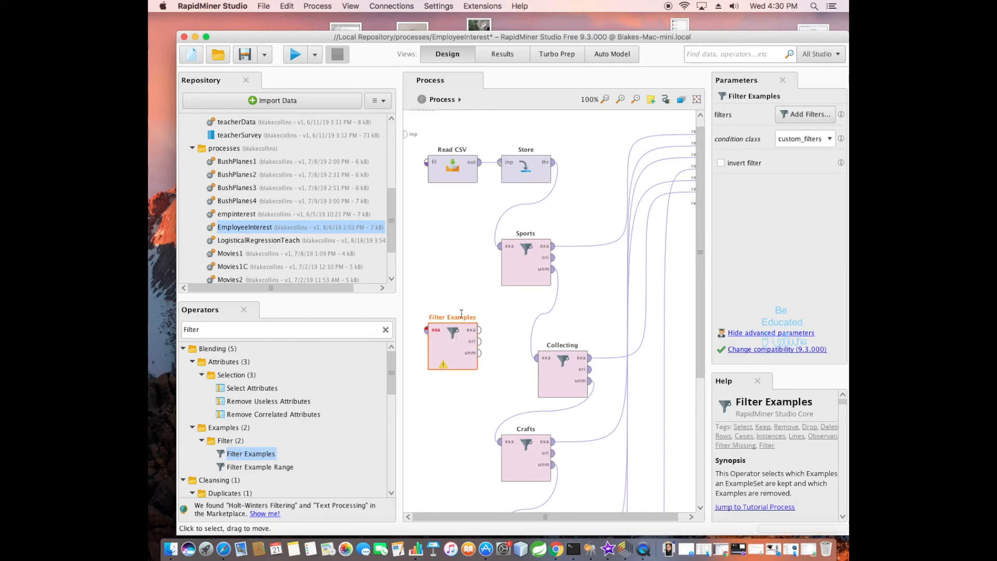
pyautogui.doubleClick(461, 315)
pyautogui.press('BackSpace')
pyautogui.write('Sports2')
pyautogui.press('Return')
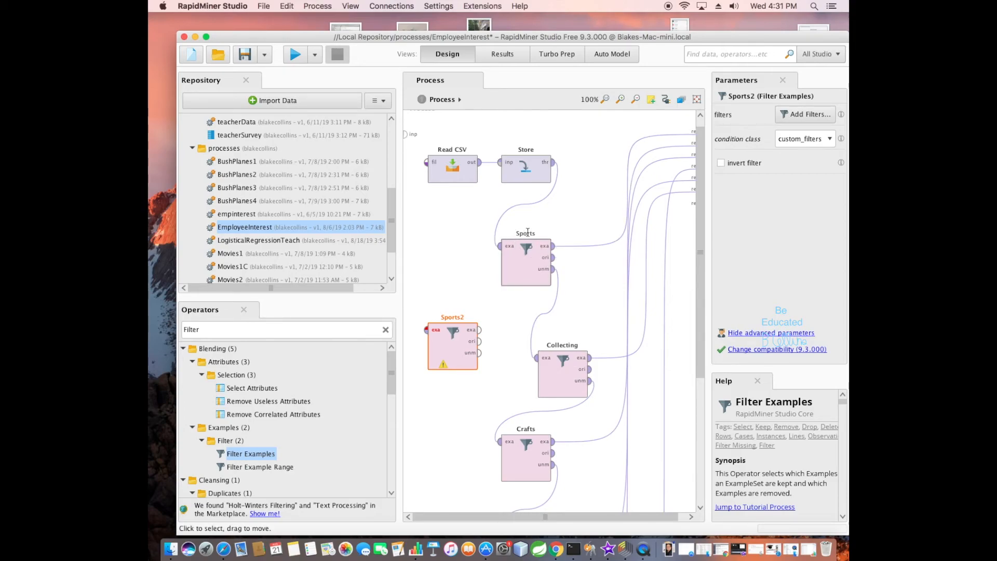
# Inspect the Sports filter and the Read CSV and Store operators that feed it.
pyautogui.moveTo(701, 252); pyautogui.dragTo(705, 375)
pyautogui.moveTo(699, 254); pyautogui.dragTo(697, 207)
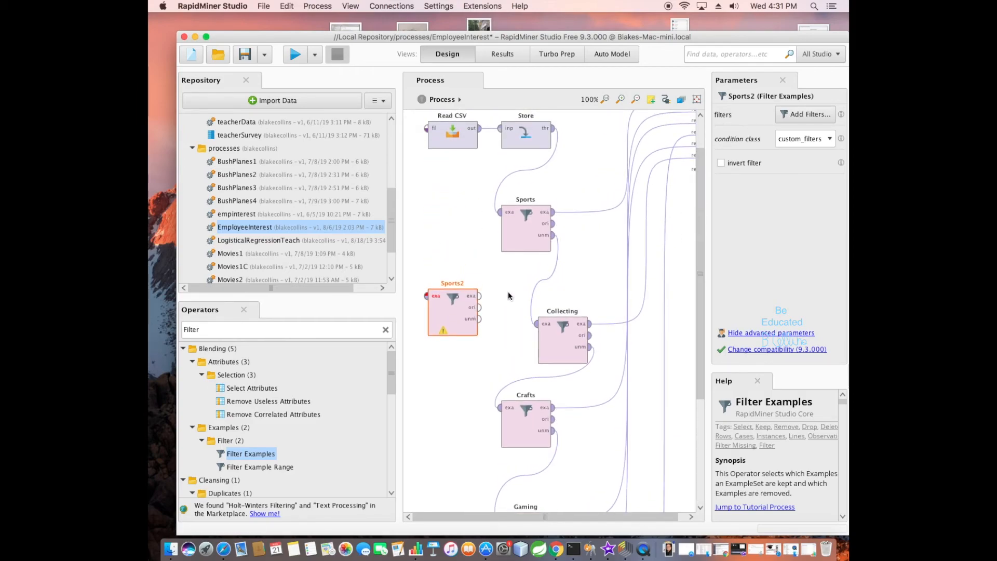
pyautogui.click(529, 240)
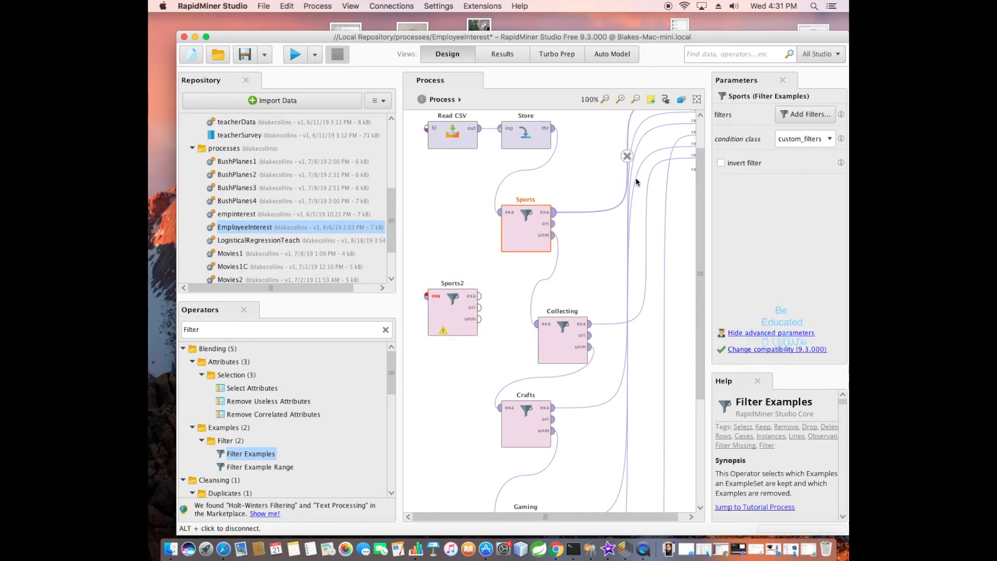
pyautogui.click(457, 136)
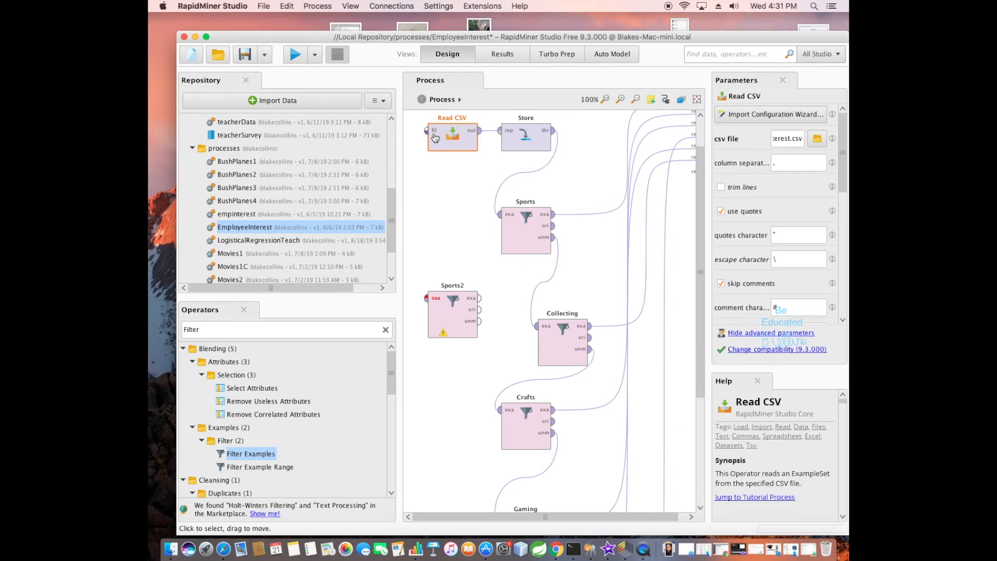
pyautogui.click(526, 132)
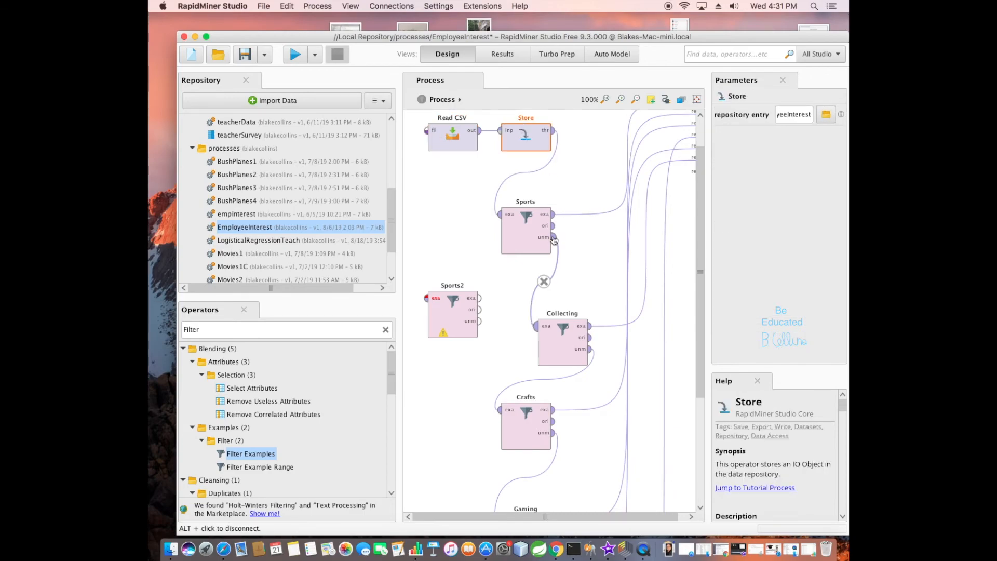
# Review the filter condition defined for the Sports operator and leave it without saving changes.
pyautogui.click(517, 239)
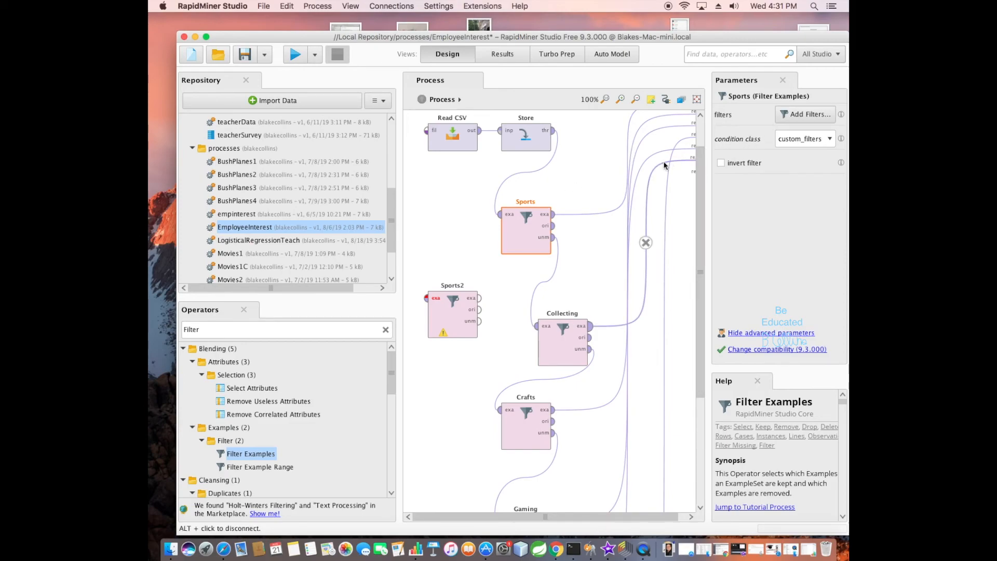
pyautogui.click(795, 116)
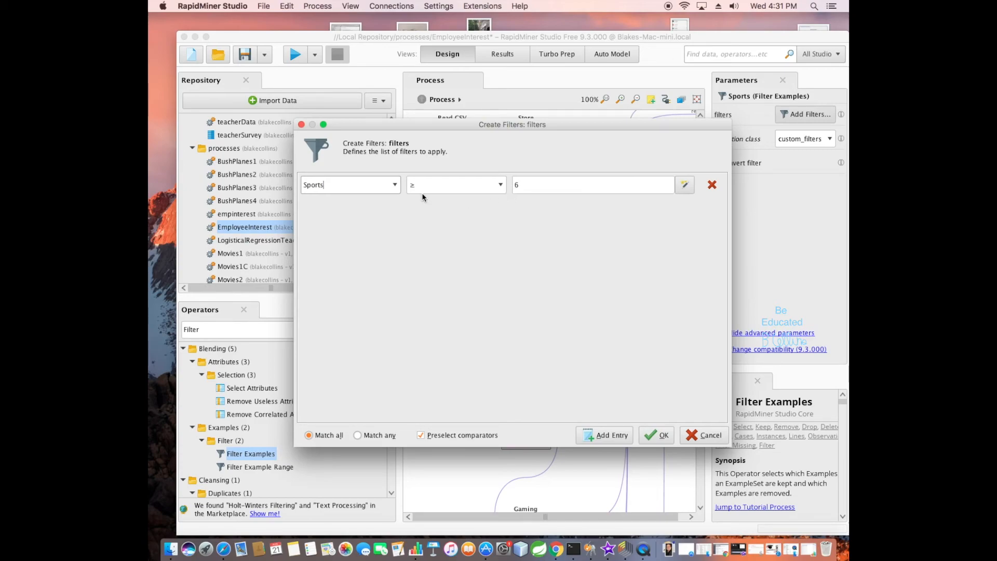
pyautogui.moveTo(548, 186); pyautogui.dragTo(444, 187)
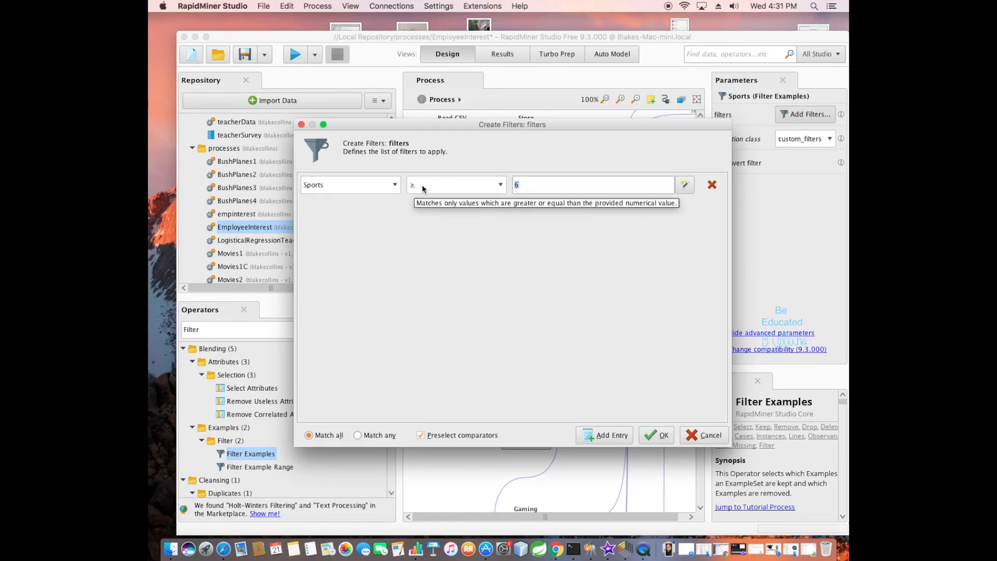
pyautogui.click(698, 436)
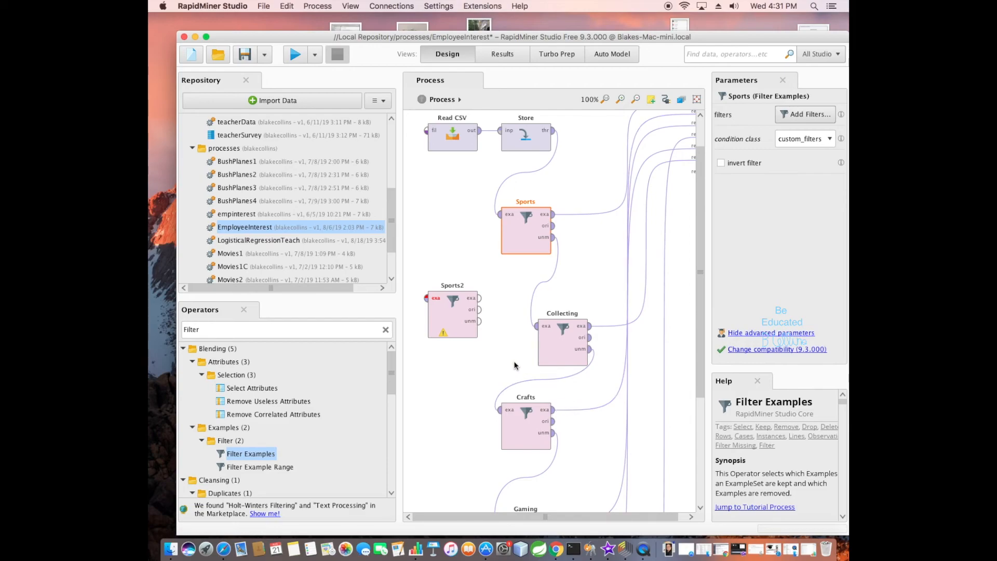
# Search the operators for select and place a Select by Weights operator beside the Sports filter, above Sports2.
pyautogui.click(385, 330)
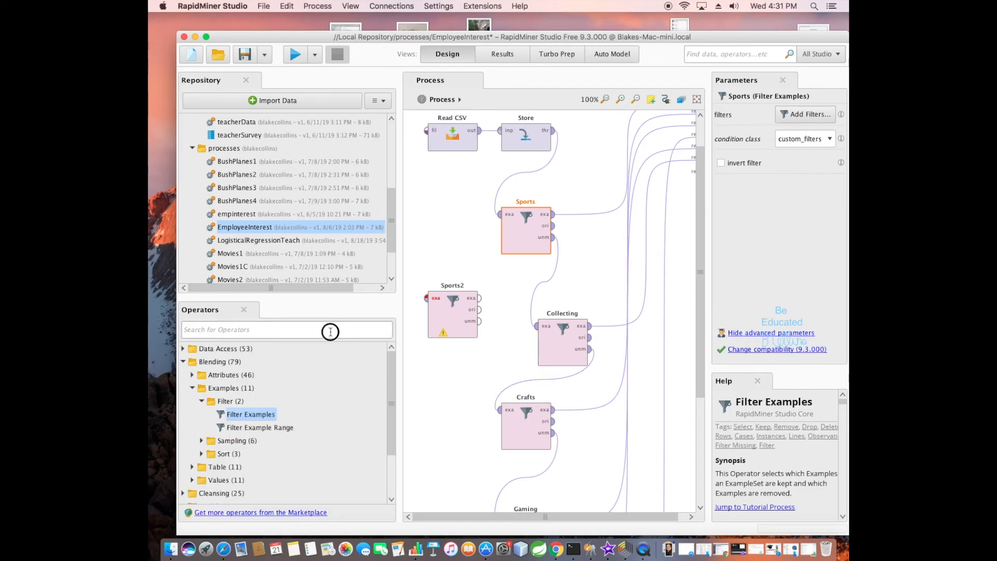
pyautogui.write('select')
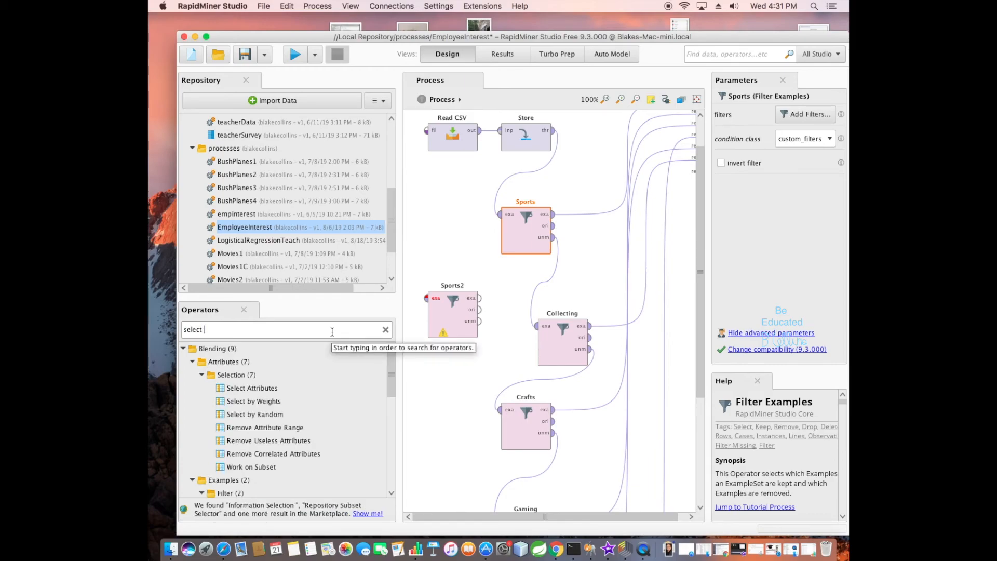
pyautogui.moveTo(266, 402); pyautogui.dragTo(462, 240)
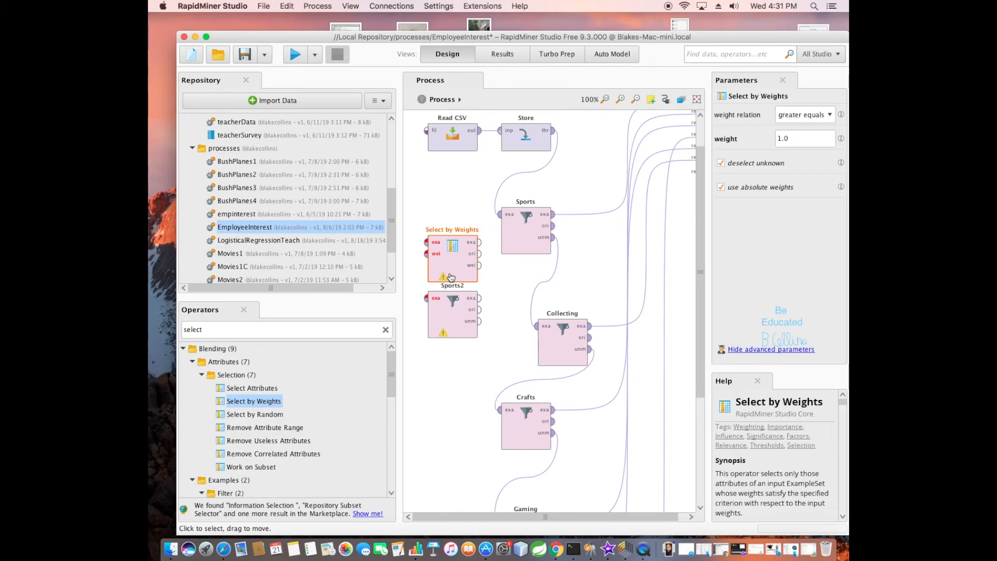
pyautogui.moveTo(451, 275); pyautogui.dragTo(438, 255)
pyautogui.moveTo(434, 252); pyautogui.dragTo(426, 261)
pyautogui.moveTo(443, 266); pyautogui.dragTo(442, 253)
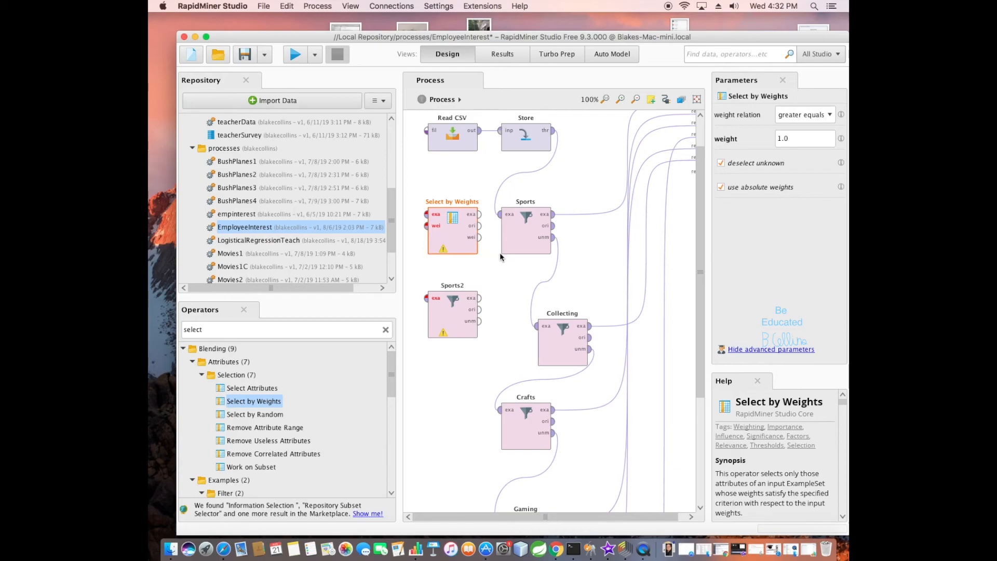
# Inspect the Sports2 filter and delete the Select by Weights operator from the process.
pyautogui.click(460, 315)
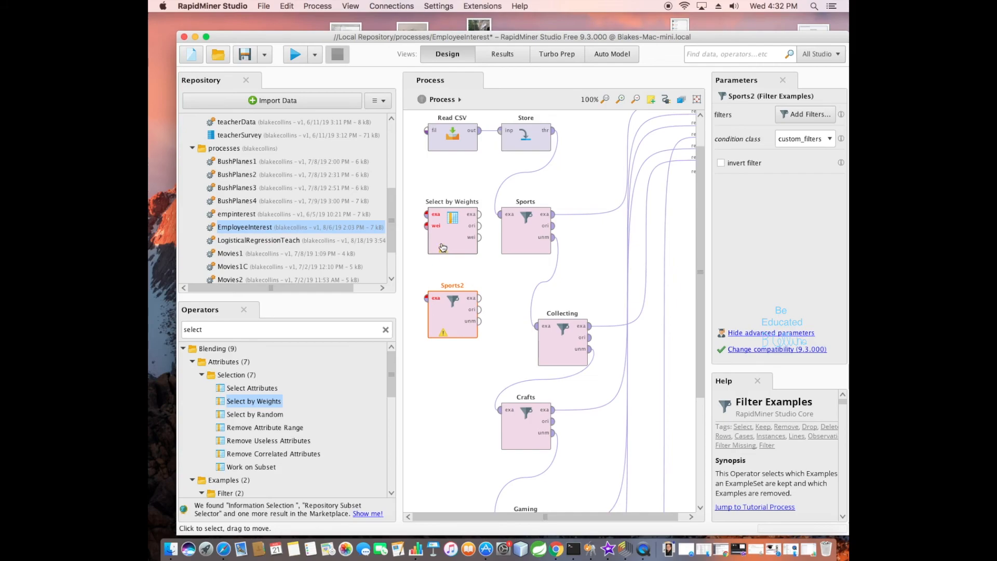
pyautogui.moveTo(446, 236)
pyautogui.mouseDown()
pyautogui.moveTo(446, 208)
pyautogui.moveTo(441, 248)
pyautogui.mouseUp()
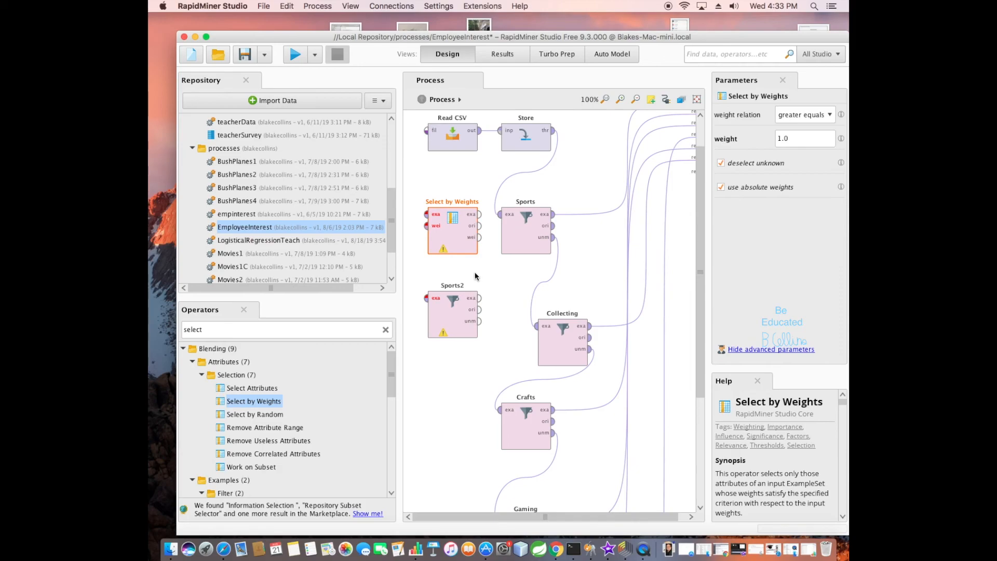
pyautogui.rightClick(454, 236)
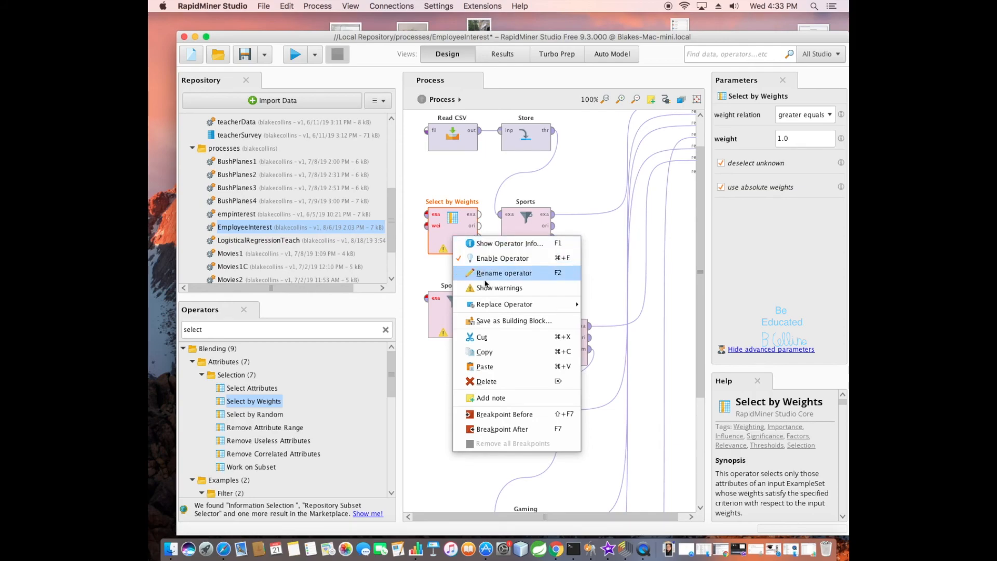
pyautogui.click(499, 383)
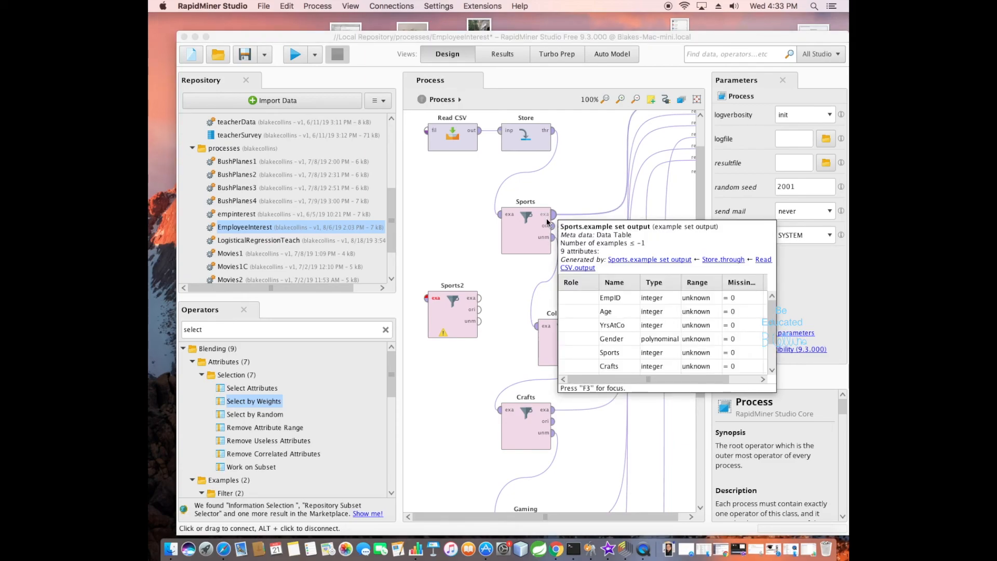
# Examine the Sports operator's example set output metadata, then check its filter condition again without changing it.
pyautogui.moveTo(547, 219)
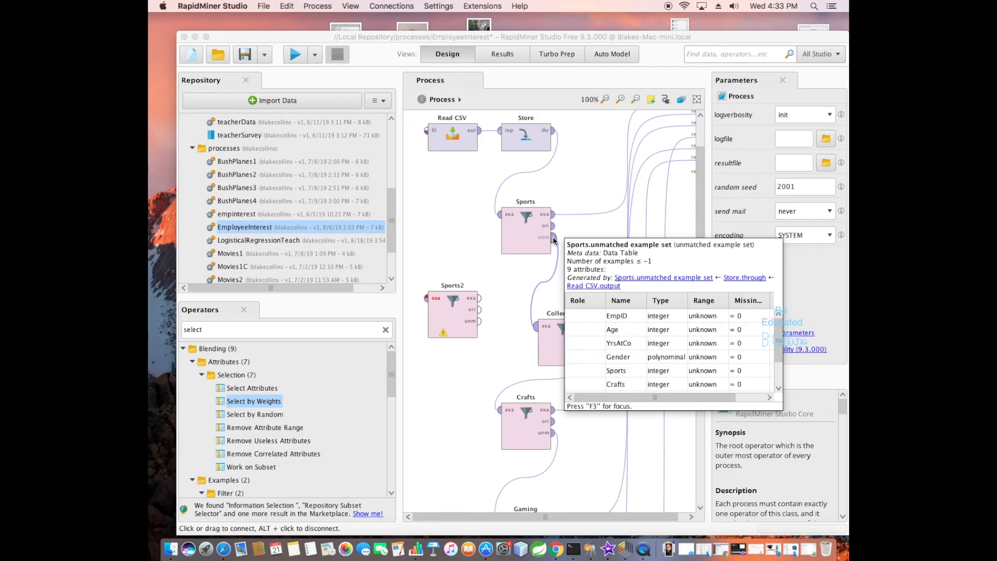
pyautogui.click(527, 221)
pyautogui.click(806, 115)
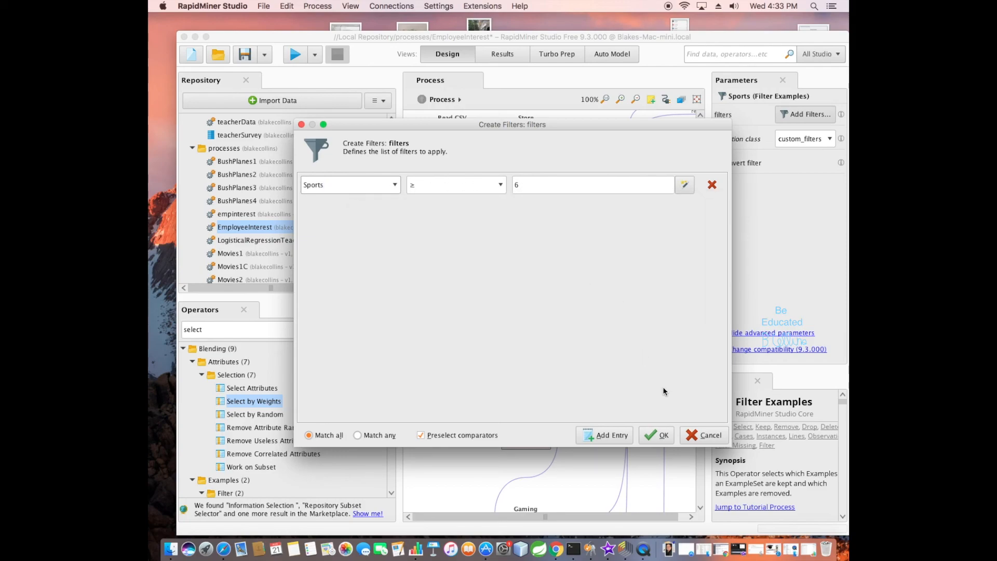
pyautogui.click(698, 435)
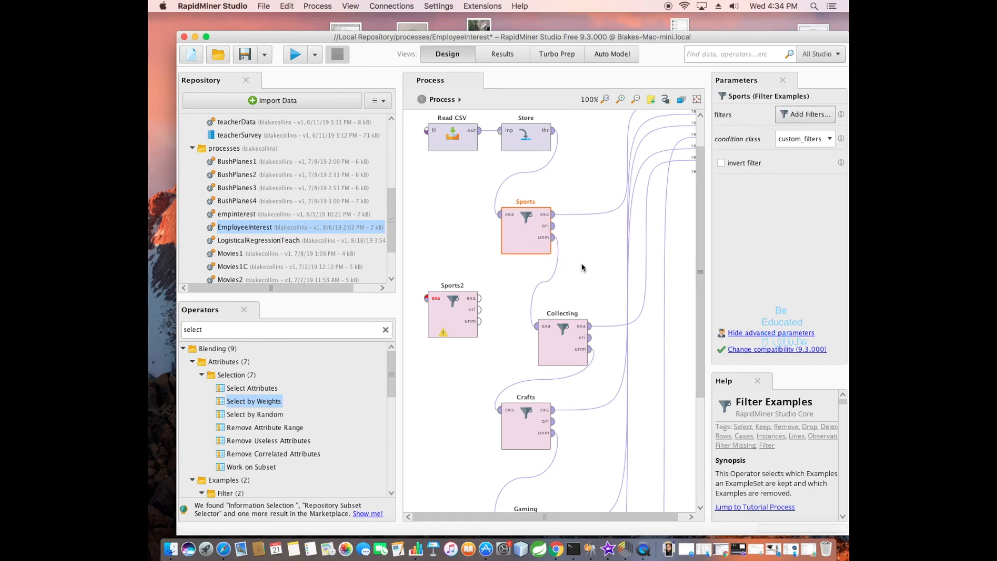
pyautogui.moveTo(699, 217)
pyautogui.mouseDown()
pyautogui.moveTo(700, 274)
pyautogui.moveTo(697, 205)
pyautogui.mouseUp()
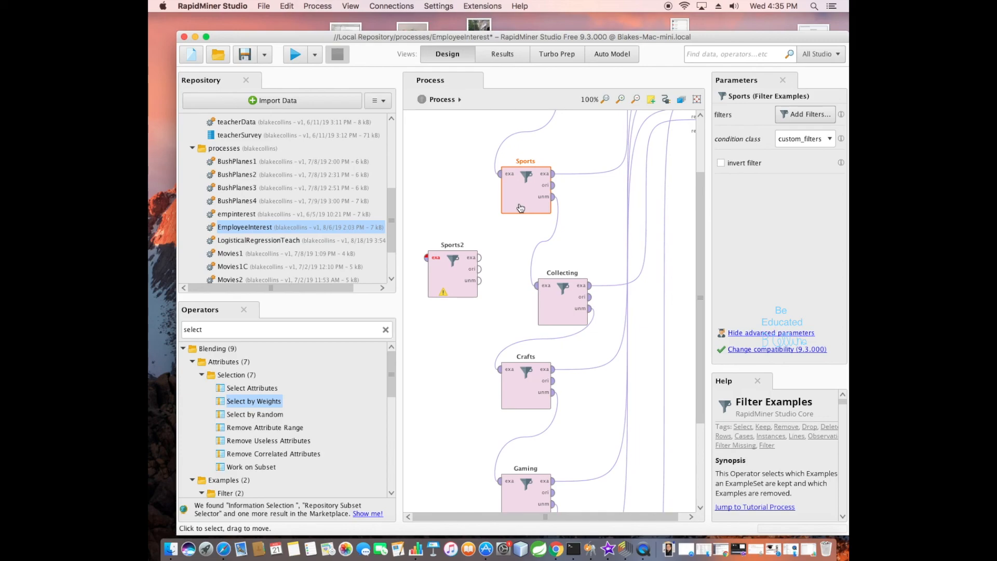
# Examine how the unmatched outputs chain the Sports, Collecting, Crafts, Gaming and Fitness filters through to the Left Over operator.
pyautogui.moveTo(698, 211); pyautogui.dragTo(701, 296)
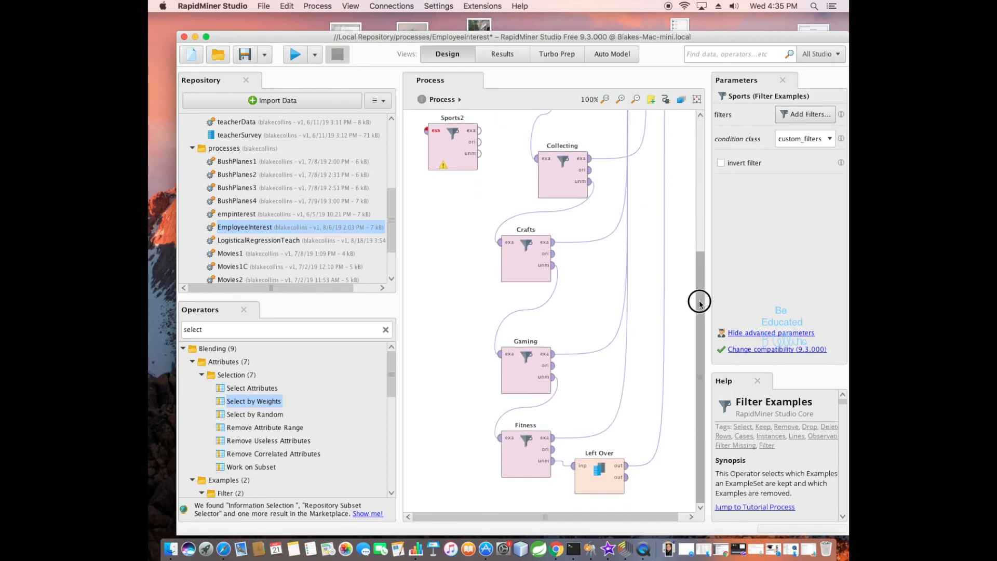
pyautogui.moveTo(698, 249); pyautogui.dragTo(696, 146)
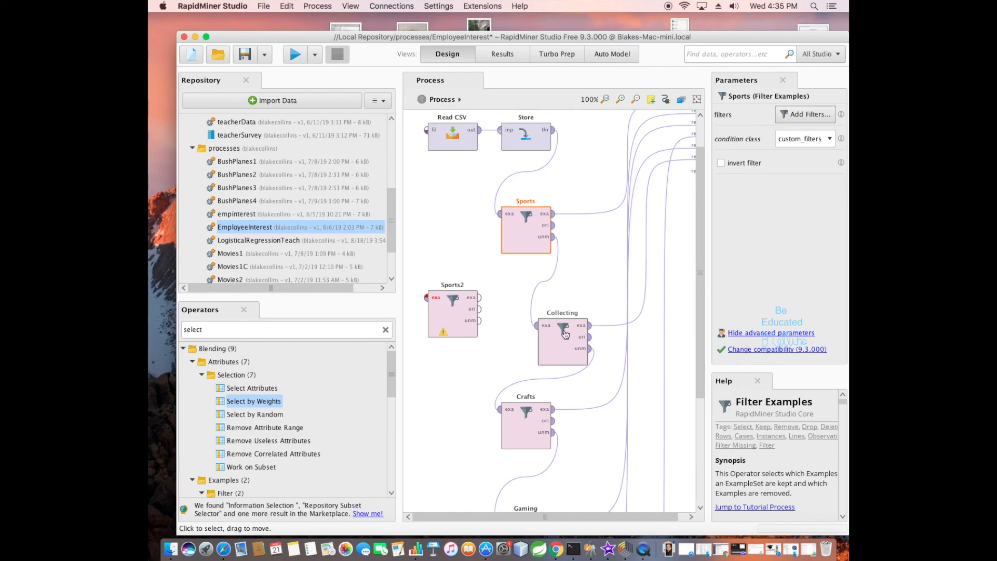
pyautogui.moveTo(699, 211); pyautogui.dragTo(707, 328)
pyautogui.click(526, 460)
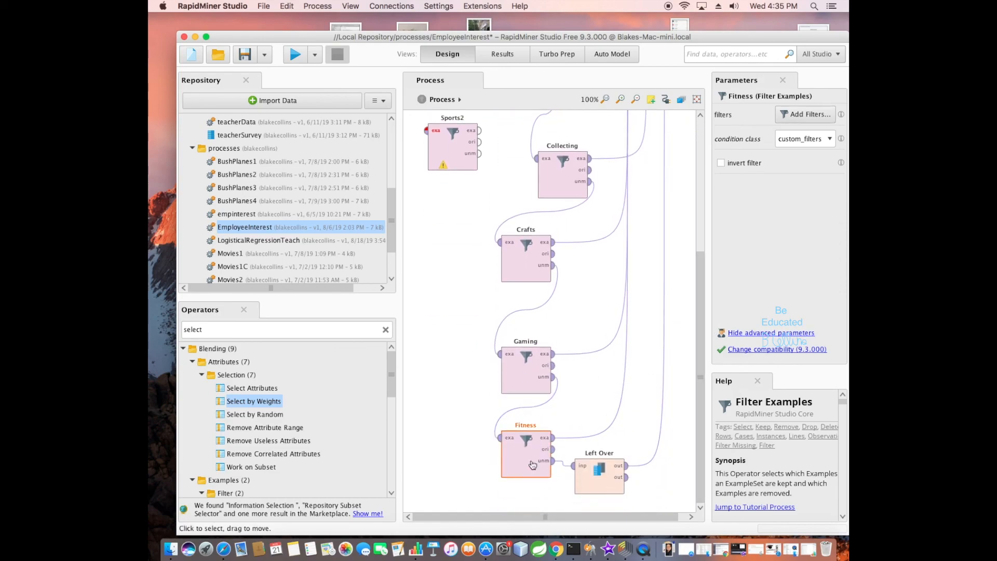
pyautogui.scroll(5, 694, 249)
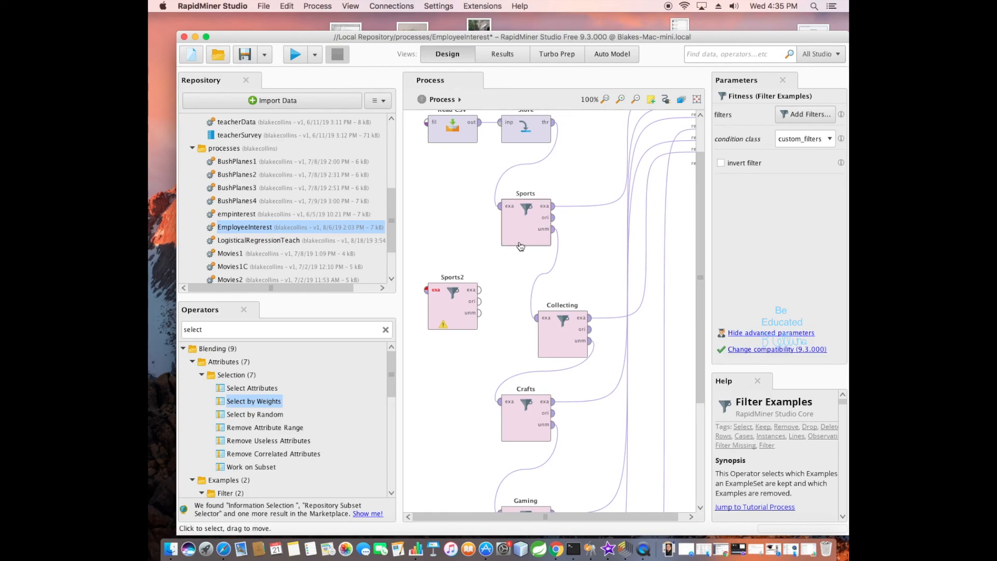
pyautogui.moveTo(545, 233)
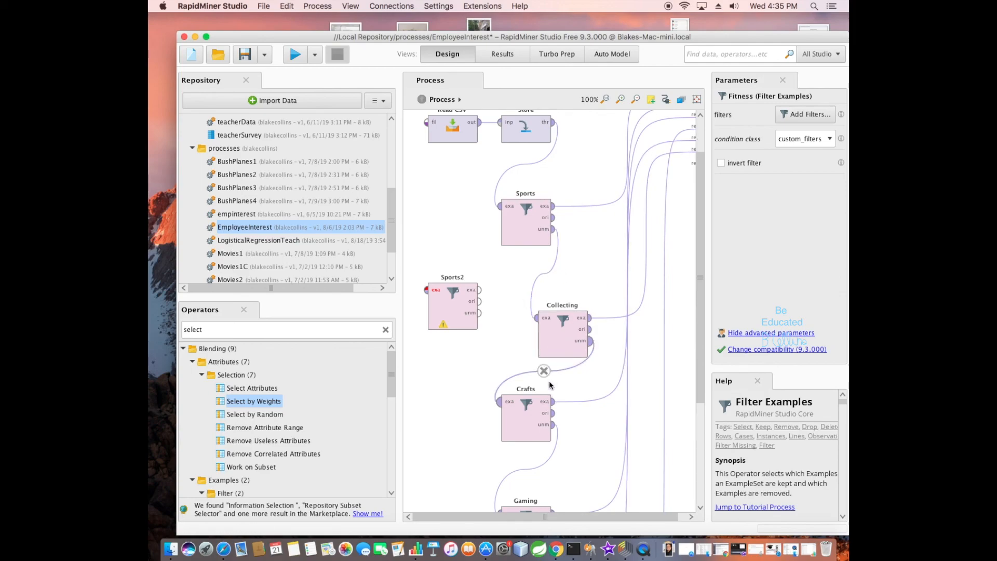
pyautogui.moveTo(701, 255); pyautogui.dragTo(693, 330)
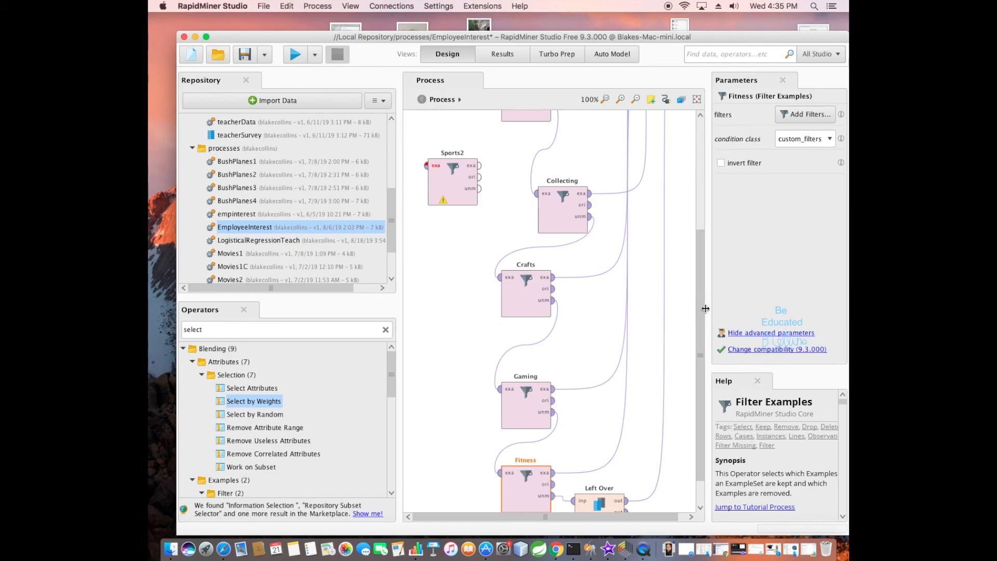
pyautogui.moveTo(697, 290); pyautogui.dragTo(690, 218)
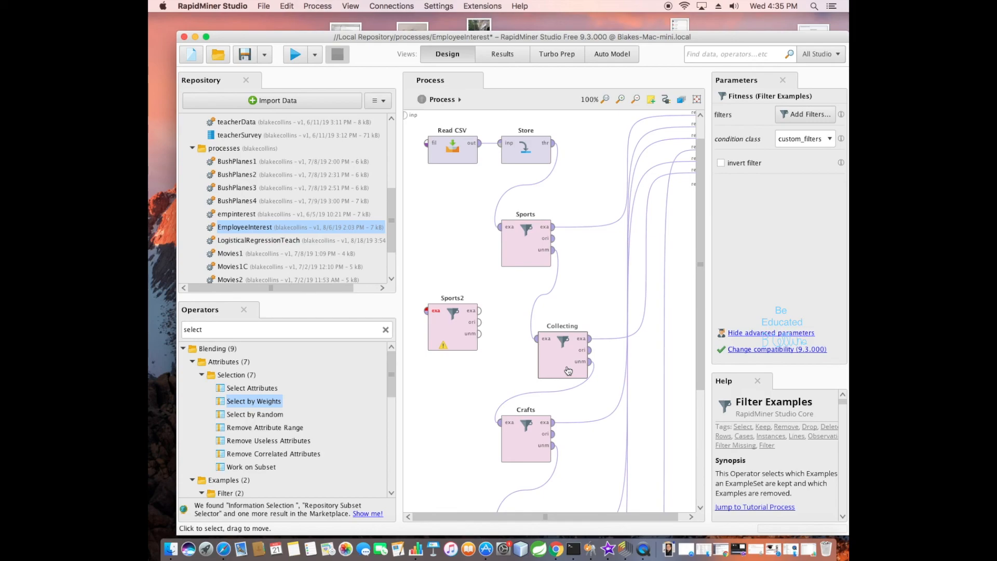
pyautogui.moveTo(699, 257); pyautogui.dragTo(707, 352)
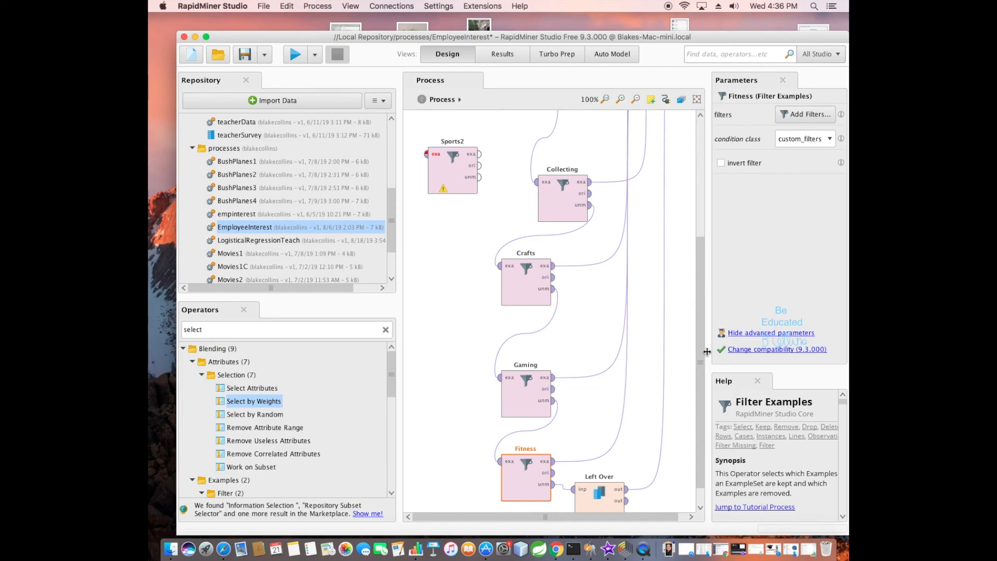
pyautogui.moveTo(699, 297); pyautogui.dragTo(703, 207)
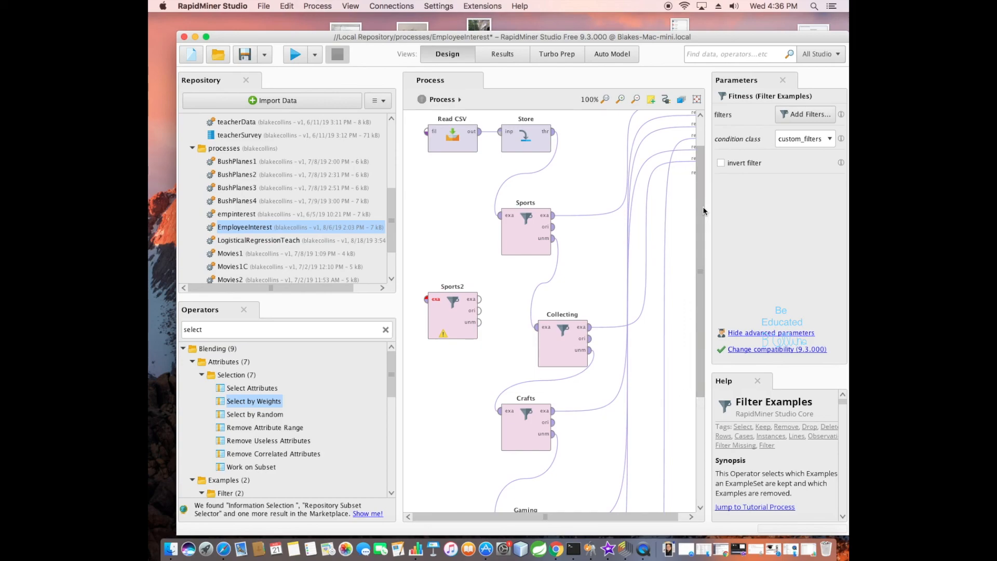